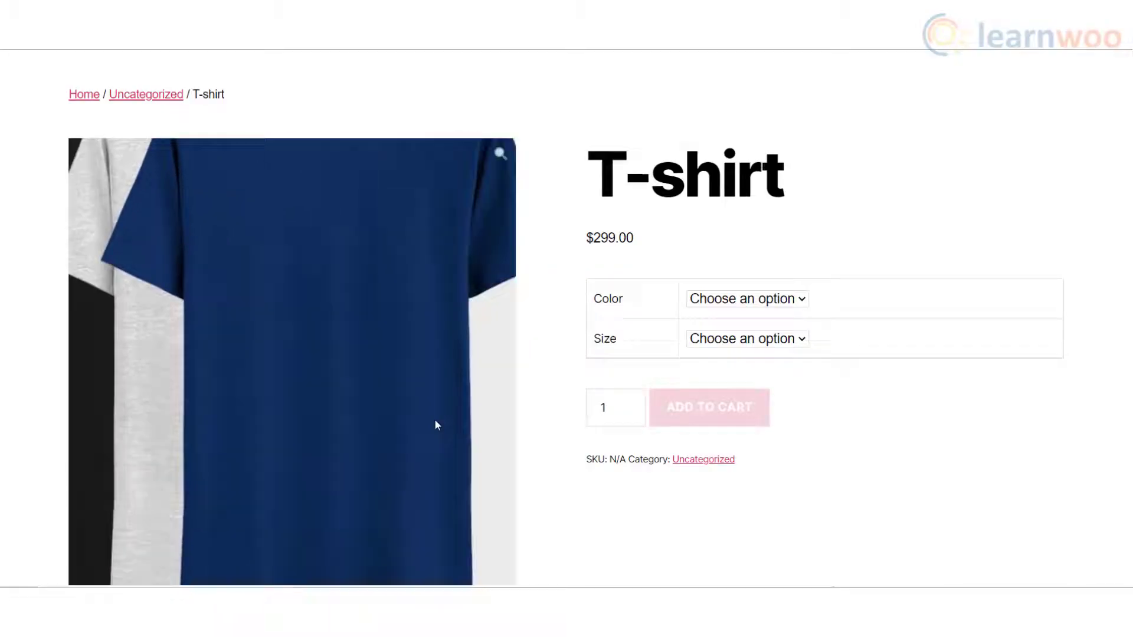
# Step: Look through the T-shirt's available colours and sizes without choosing any
pyautogui.click(772, 304)
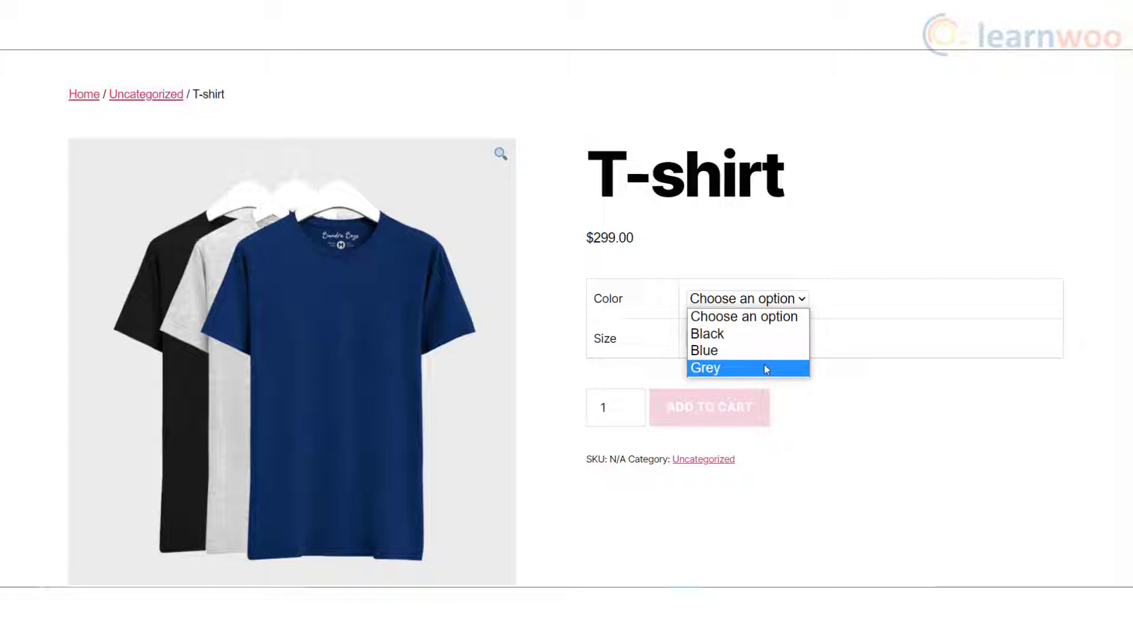
pyautogui.click(841, 392)
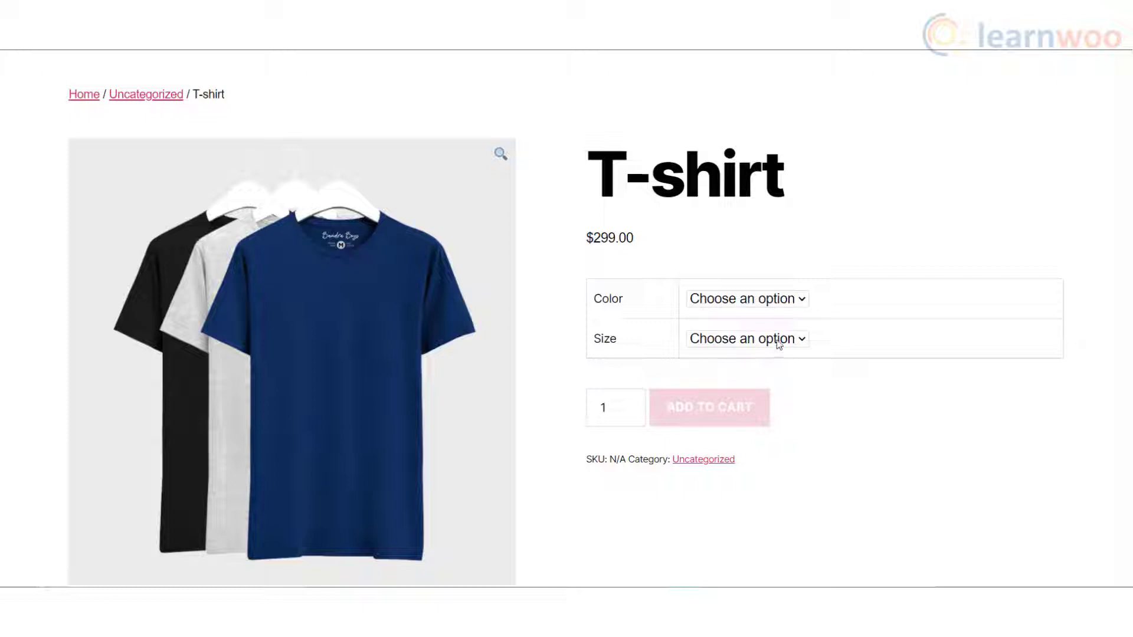
pyautogui.click(778, 344)
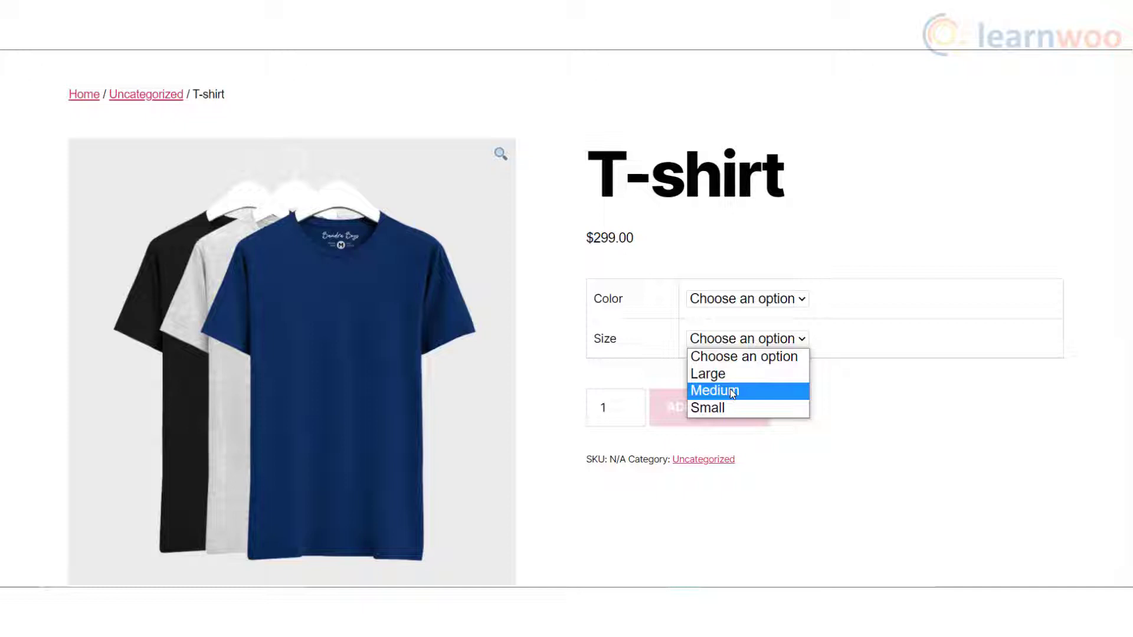
pyautogui.click(844, 418)
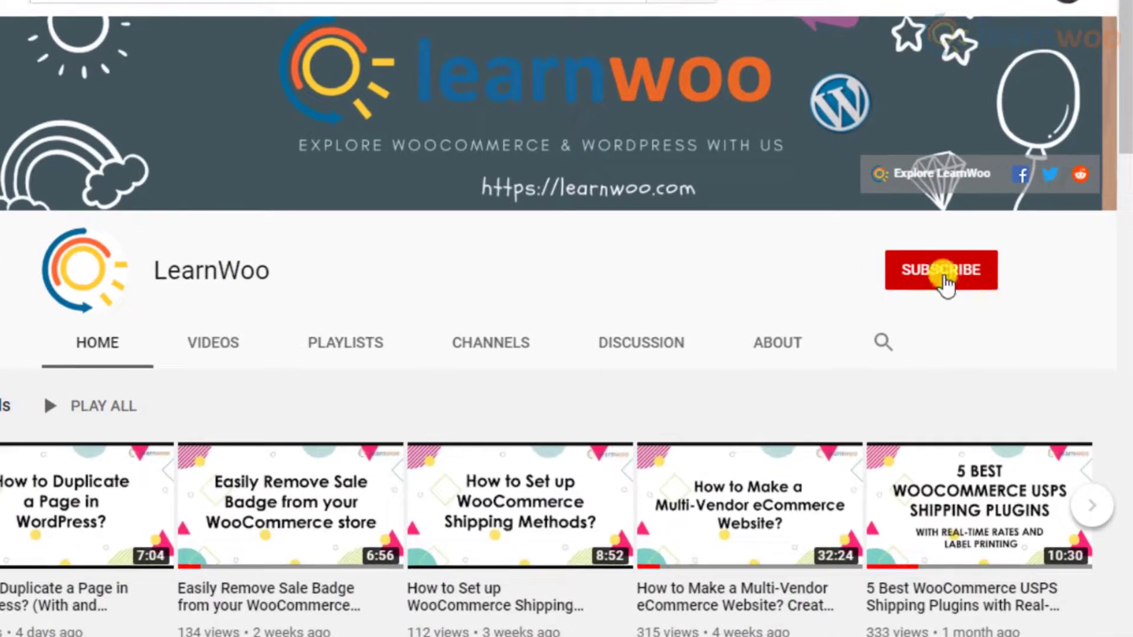
# Step: Subscribe to the LearnWoo channel and set its notifications to All
pyautogui.click(943, 273)
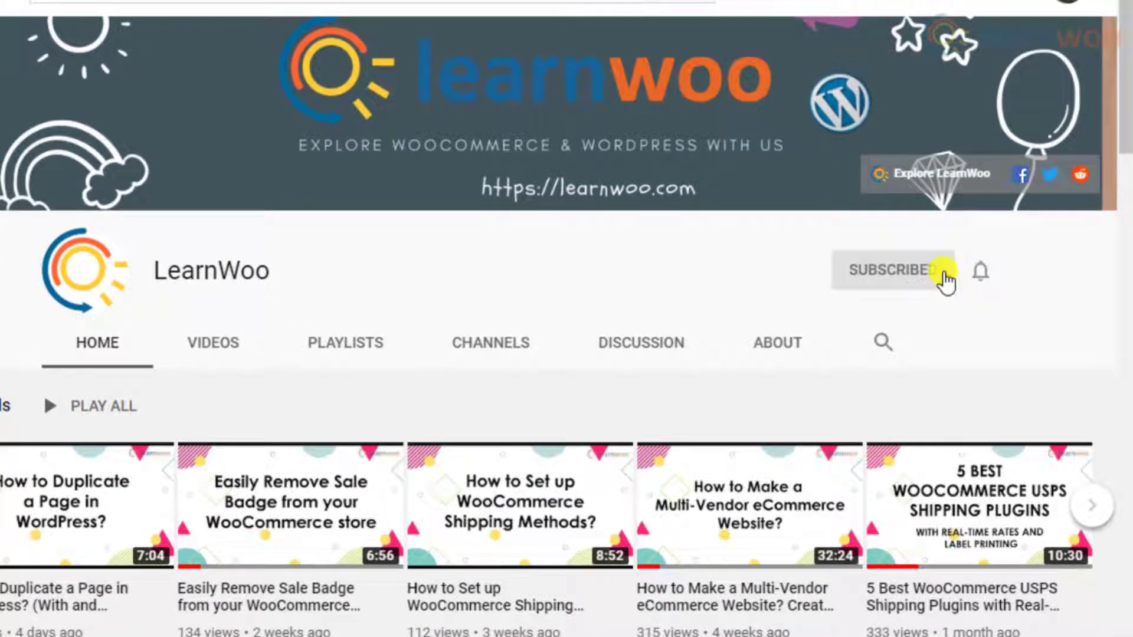
pyautogui.click(979, 273)
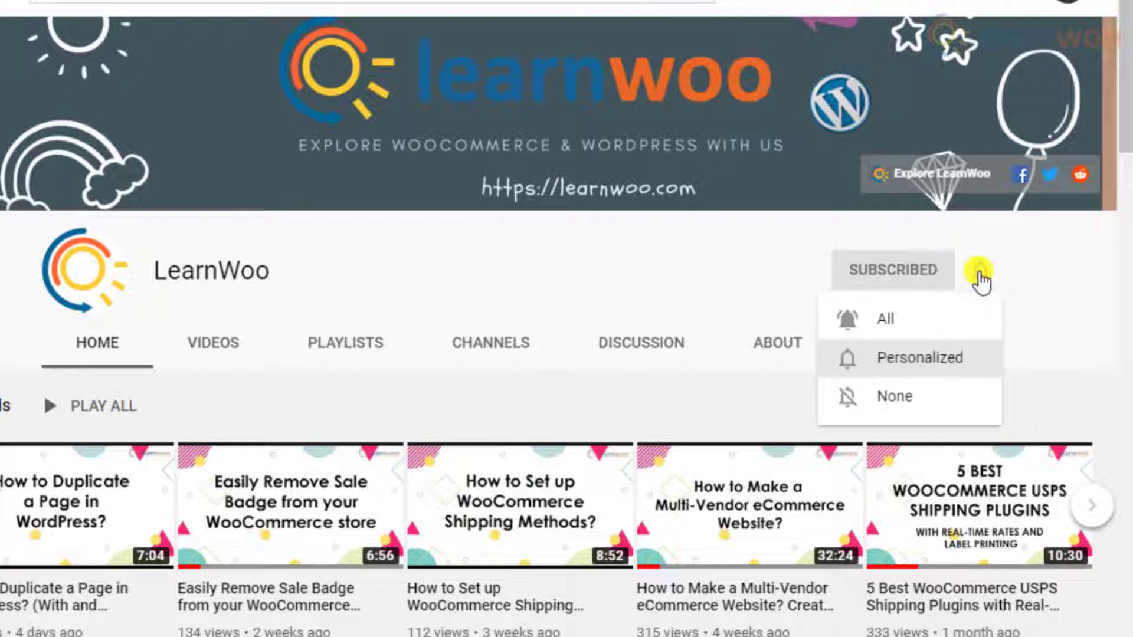
pyautogui.click(969, 322)
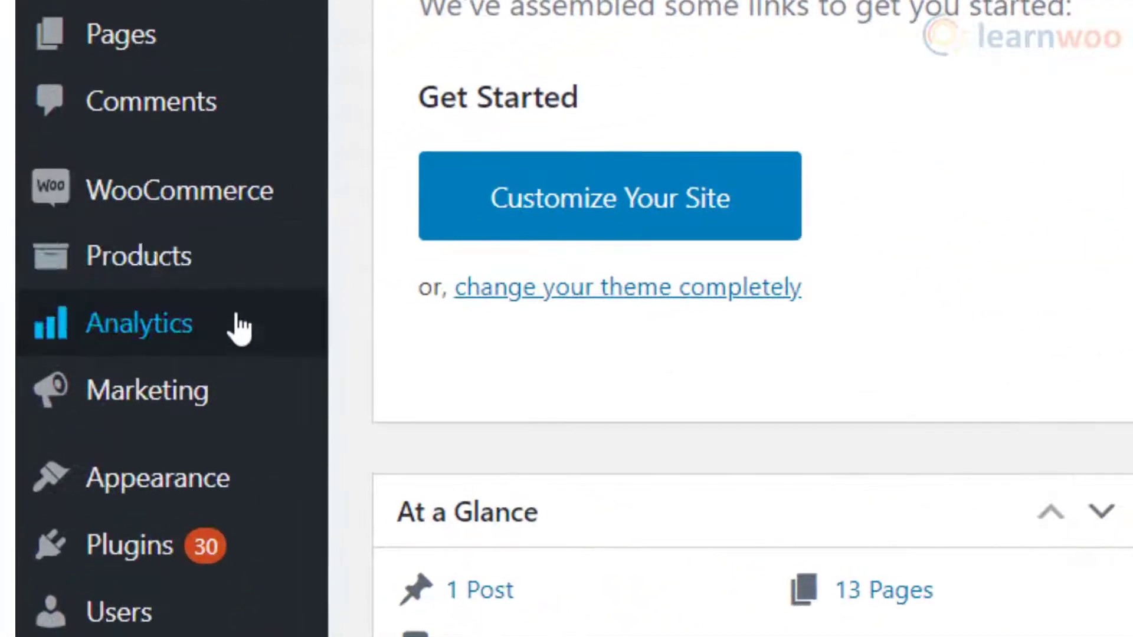
# Step: Start a new product titled 'T-shirt' with the description 'Comfortable'
pyautogui.moveTo(230, 283)
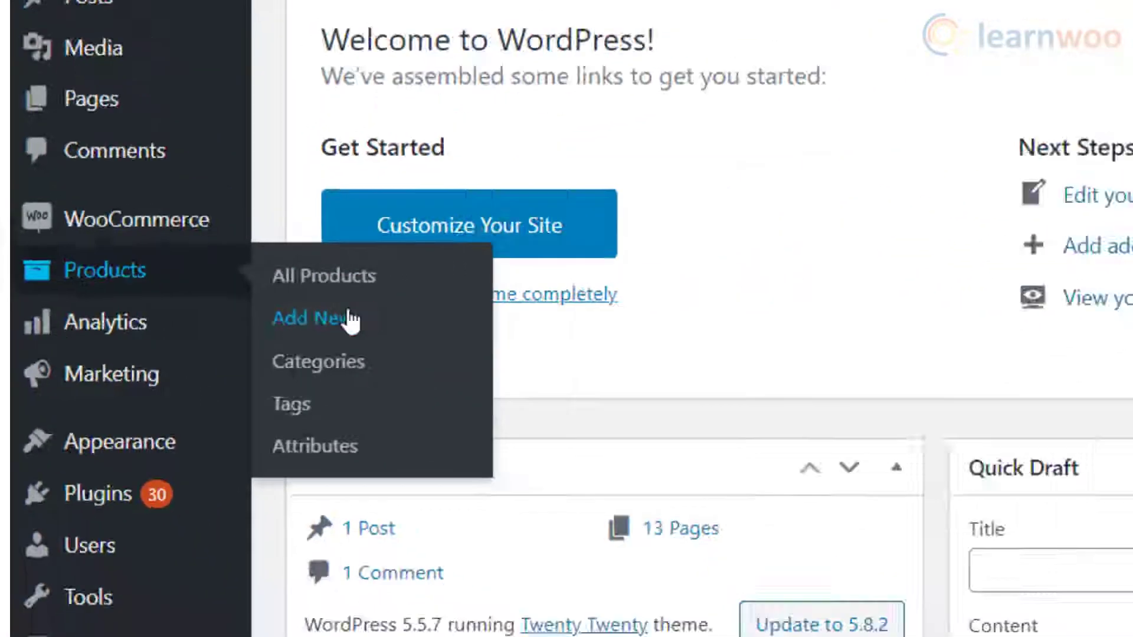
pyautogui.click(348, 318)
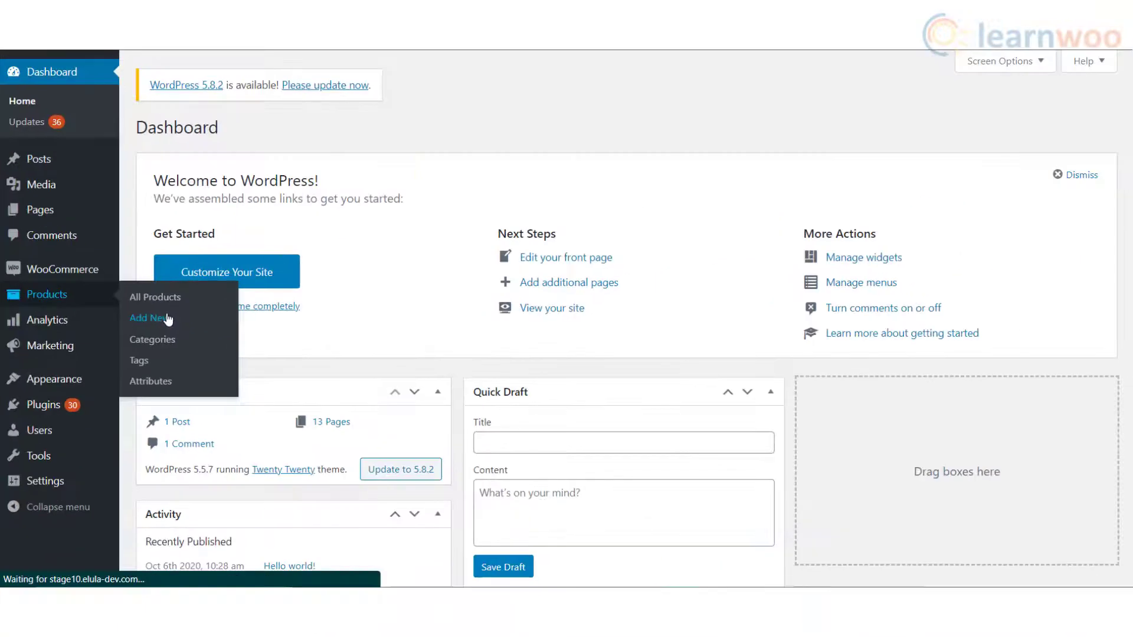
pyautogui.write('T-sh')
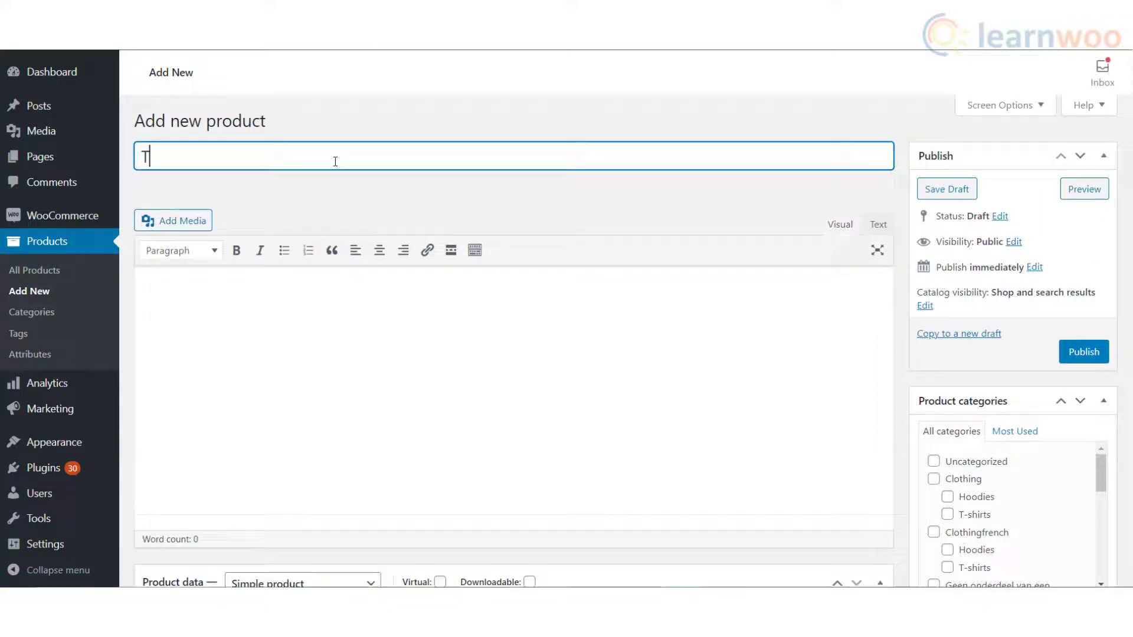
pyautogui.write('irt')
pyautogui.click(299, 292)
pyautogui.write('Comfortable')
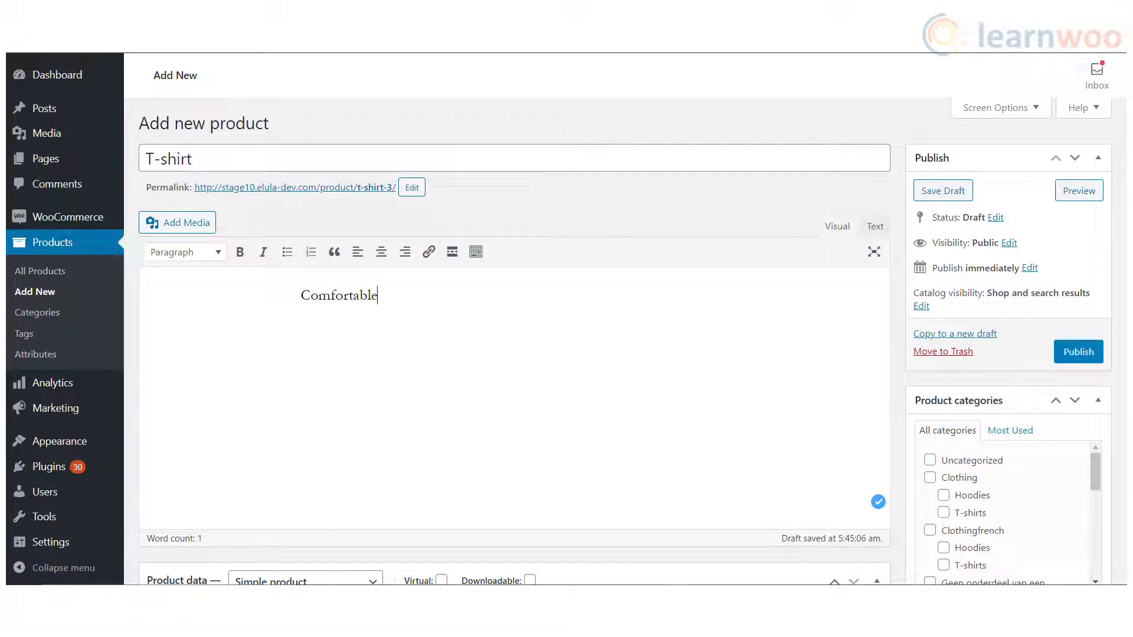
# Step: Make the T-shirt a Variable product and show its Attributes settings
pyautogui.scroll(-5, 513, 383)
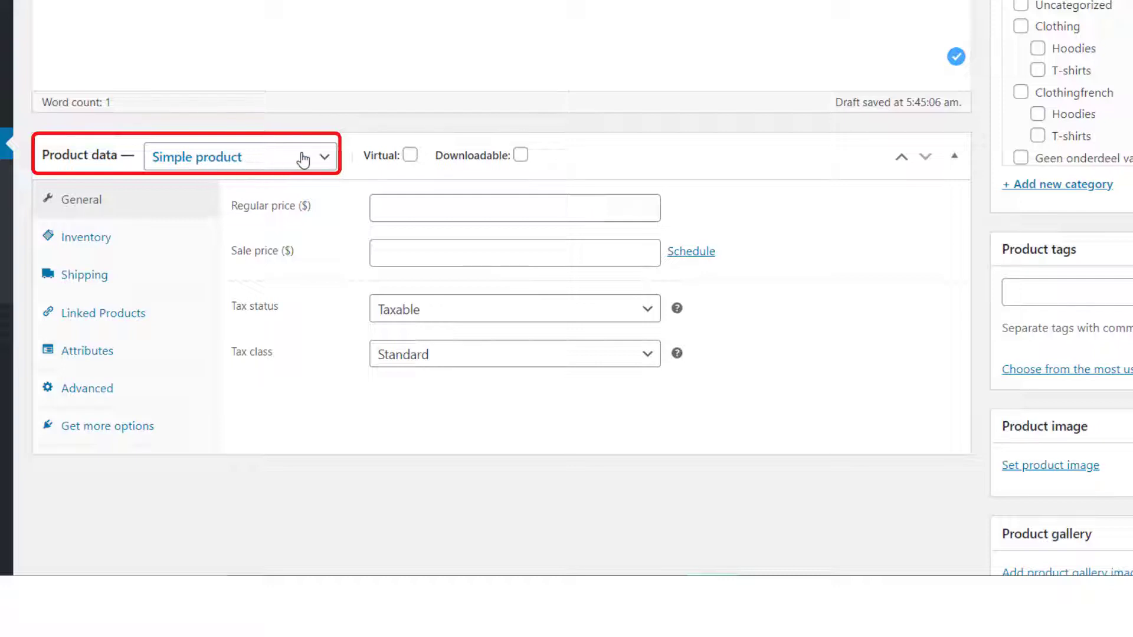
pyautogui.click(321, 159)
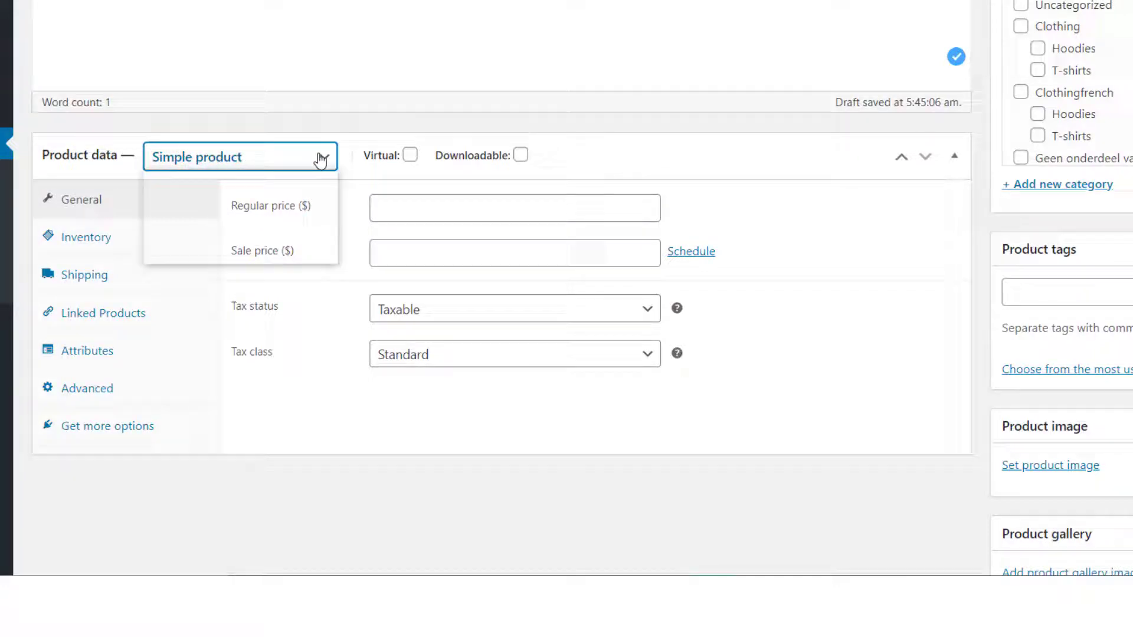
pyautogui.click(270, 252)
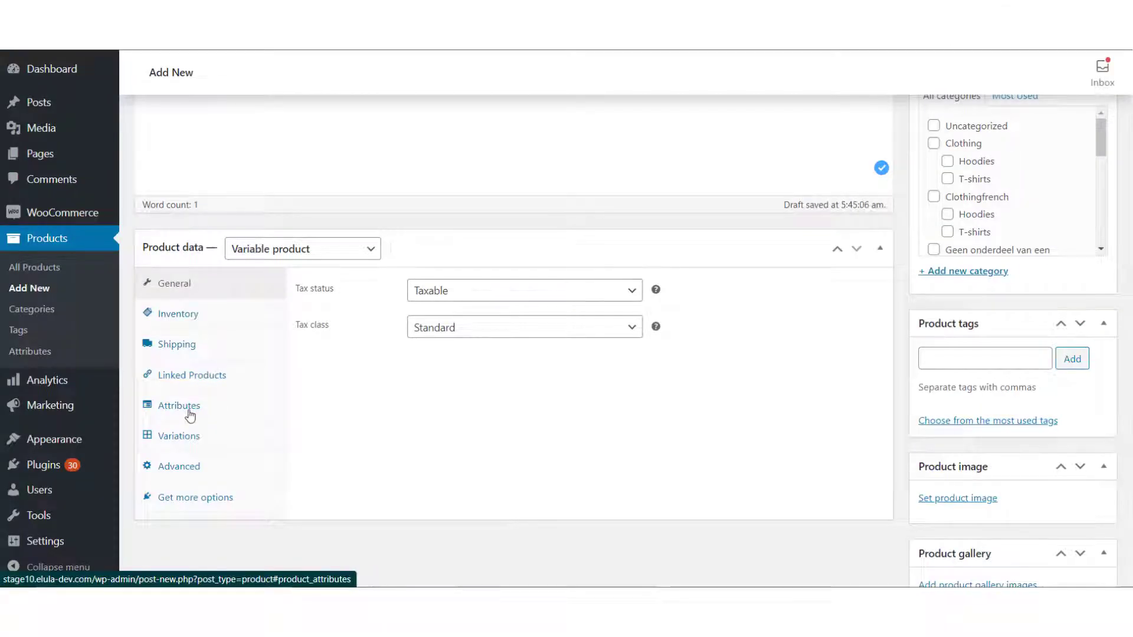
pyautogui.click(190, 416)
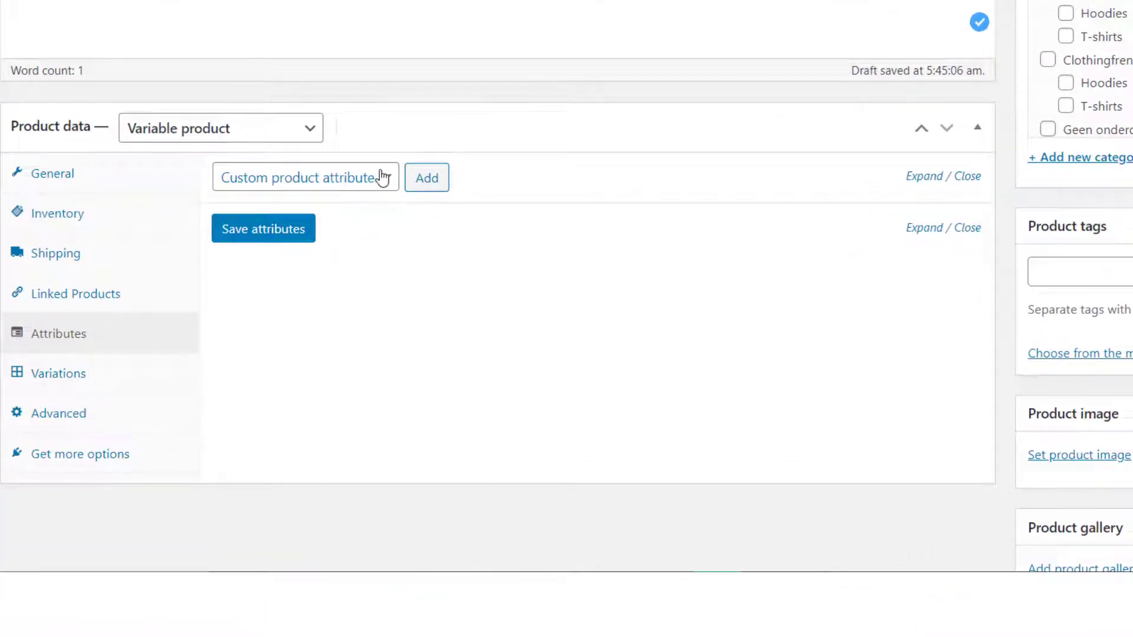
# Step: Add and save the Color attribute with Black, Blue and Grey selected for variations
pyautogui.click(382, 177)
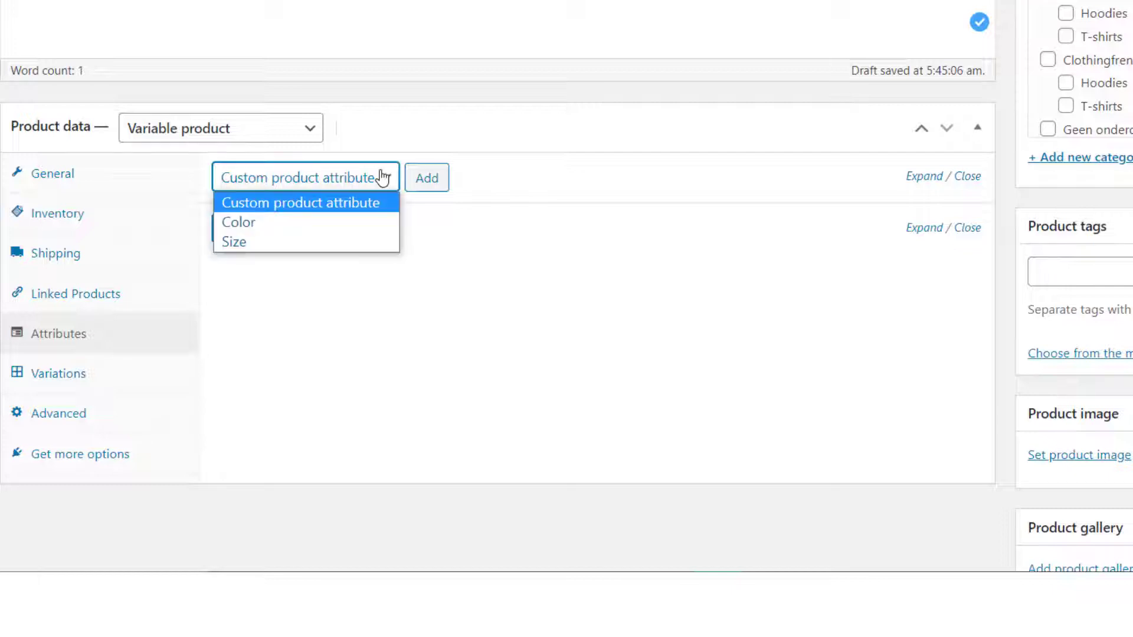
pyautogui.click(348, 223)
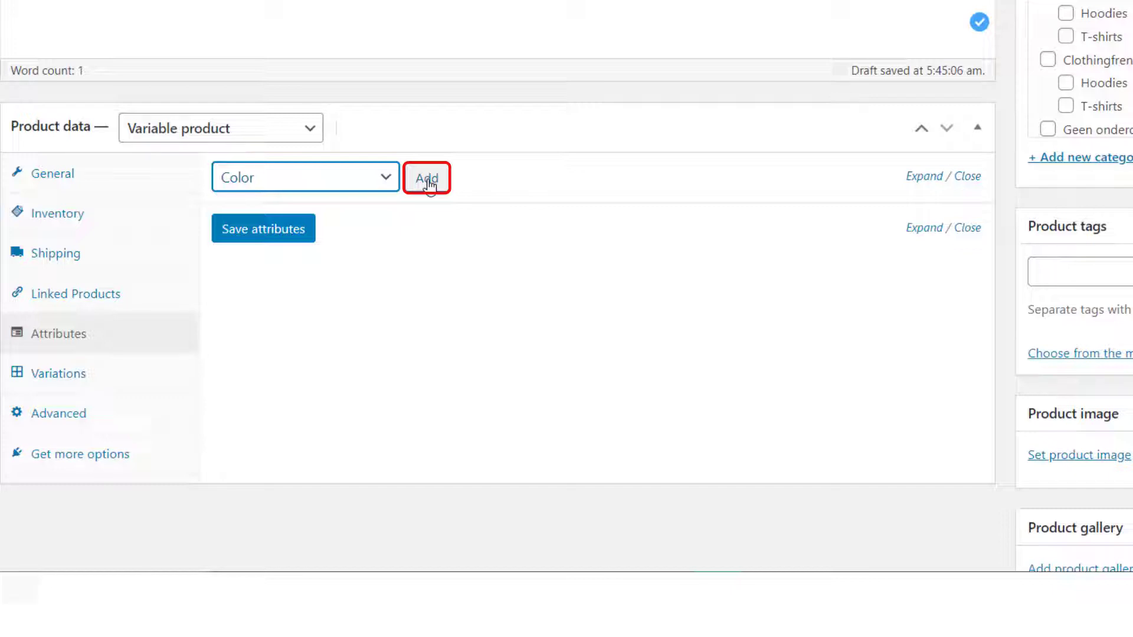
pyautogui.click(429, 183)
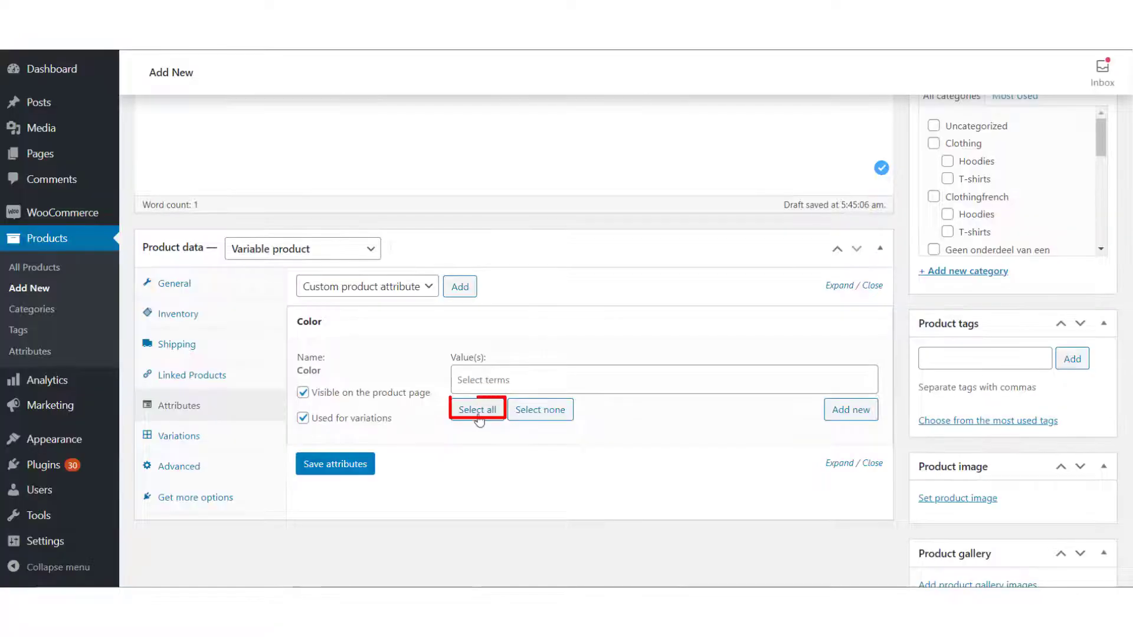
pyautogui.click(478, 413)
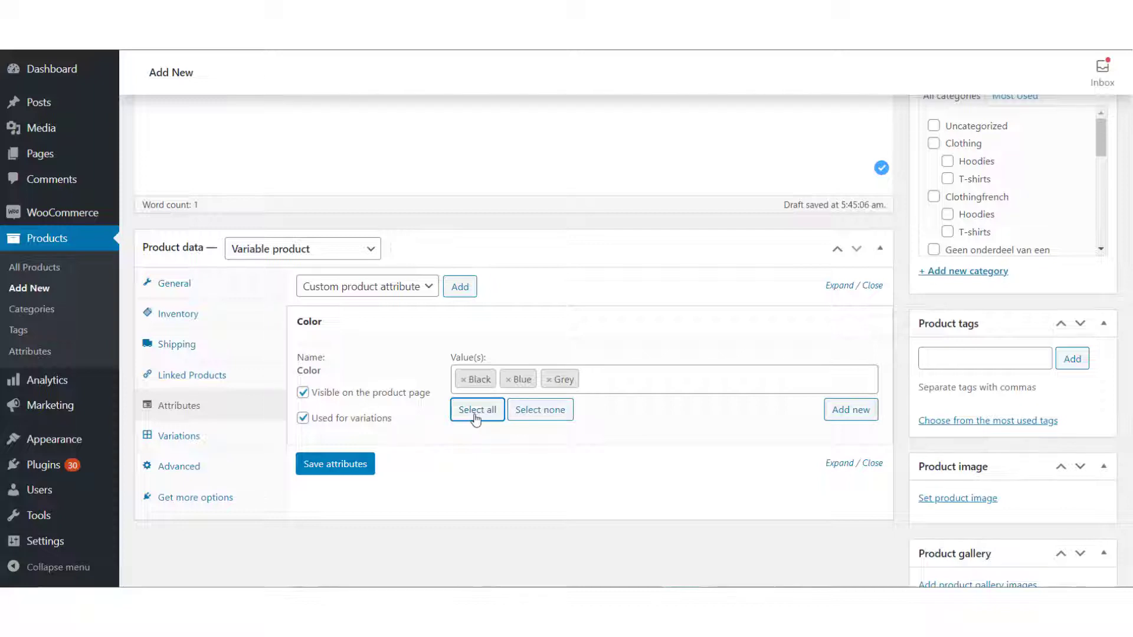
pyautogui.click(362, 466)
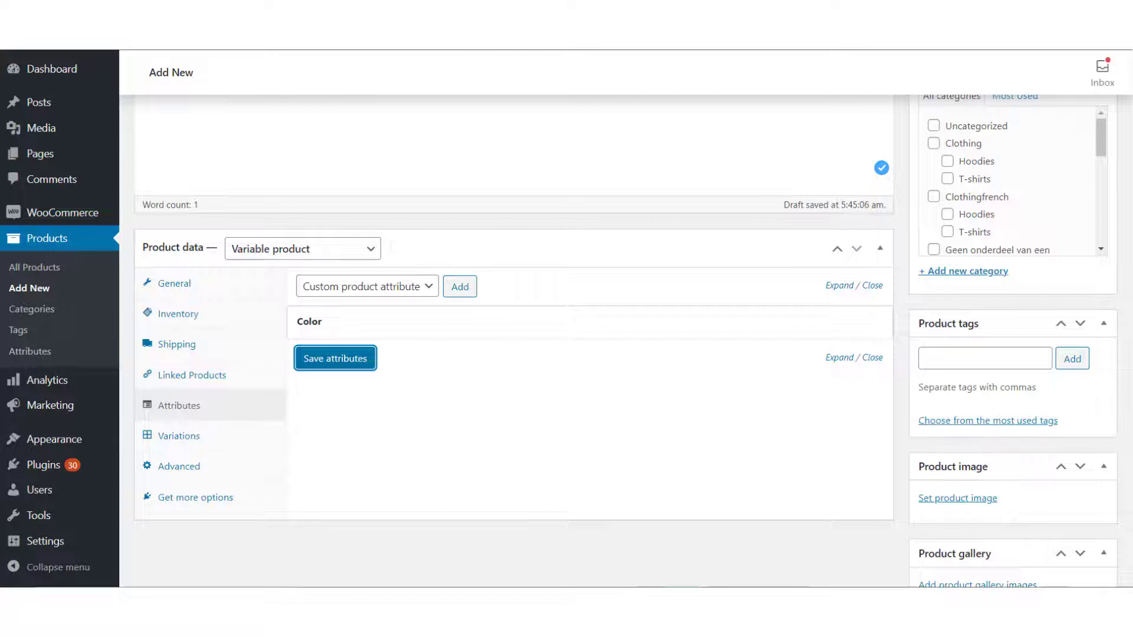
pyautogui.click(195, 437)
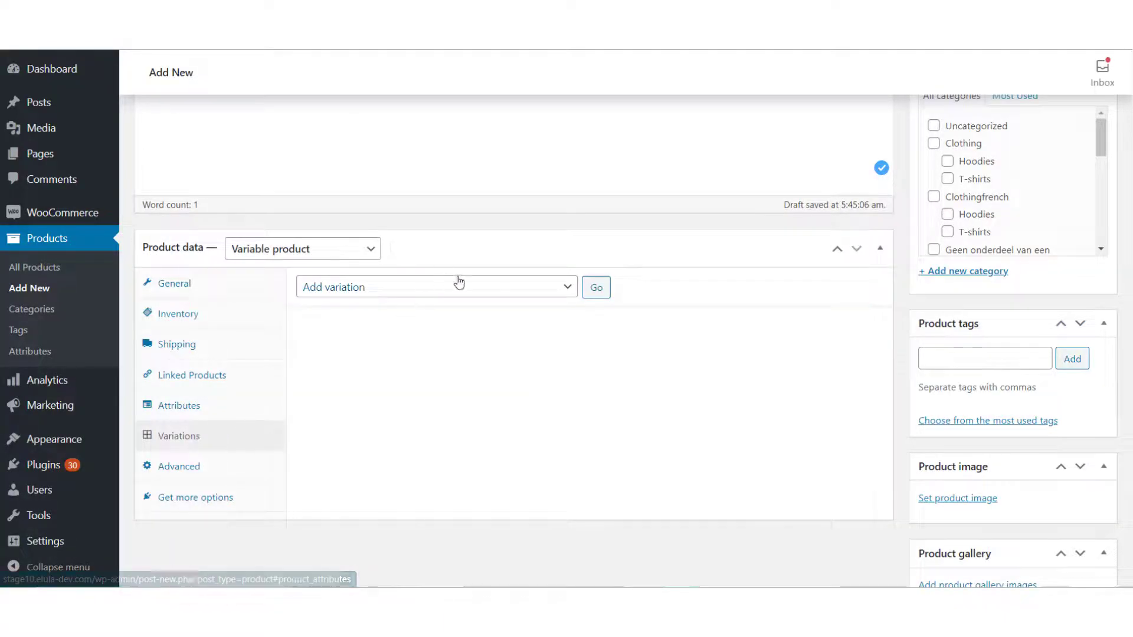
# Step: Generate variations from all attributes, confirming both prompts
pyautogui.click(502, 287)
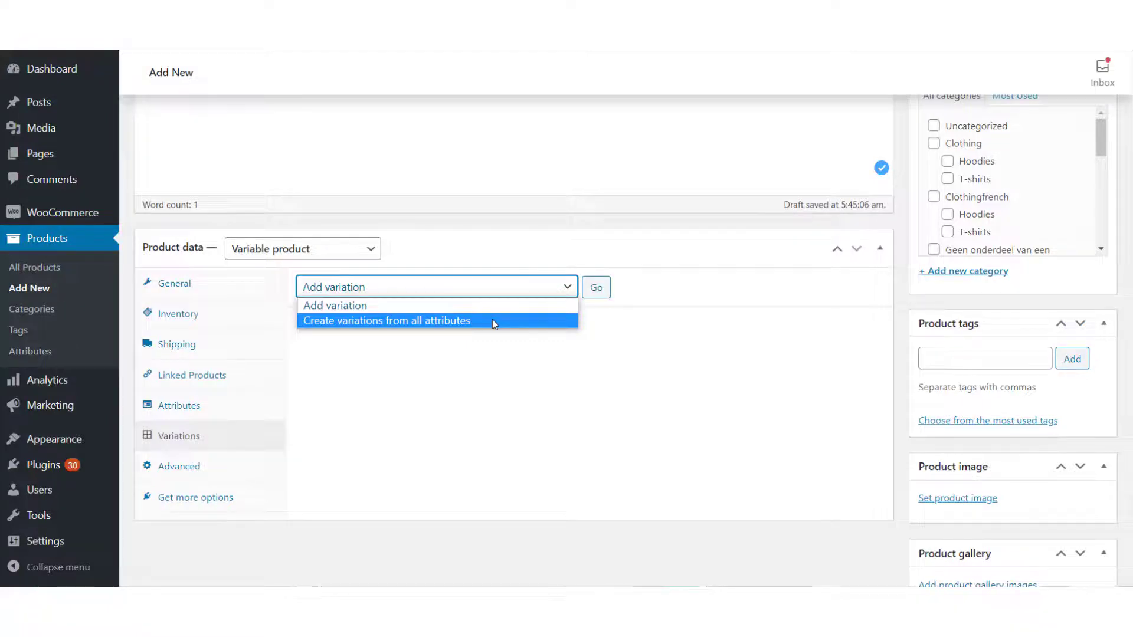
pyautogui.click(492, 320)
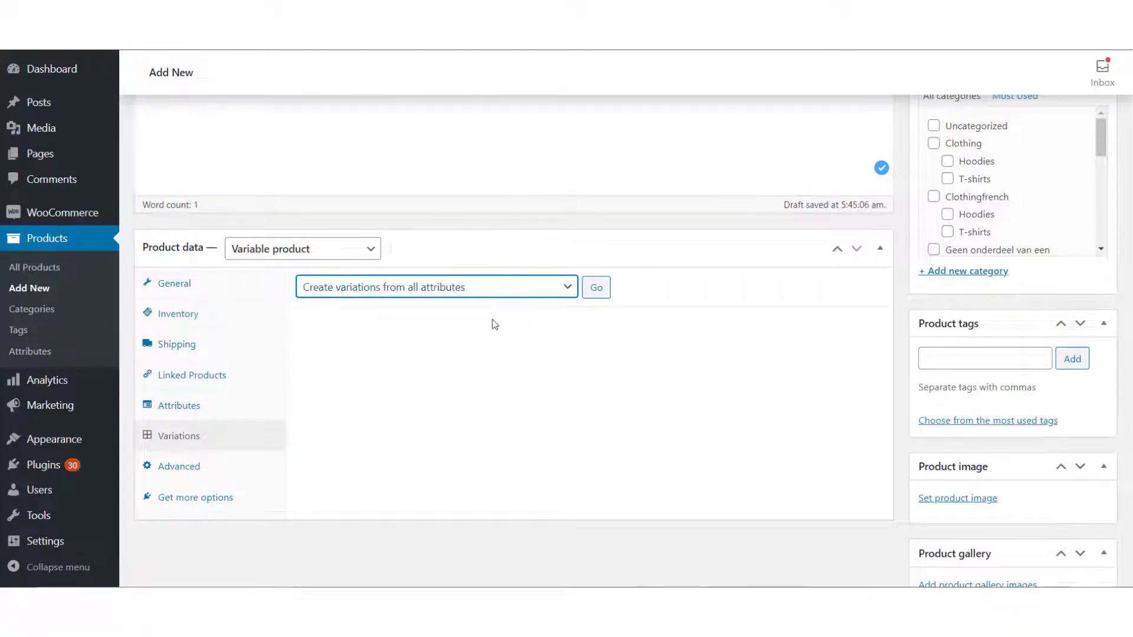
pyautogui.click(596, 287)
pyautogui.click(645, 126)
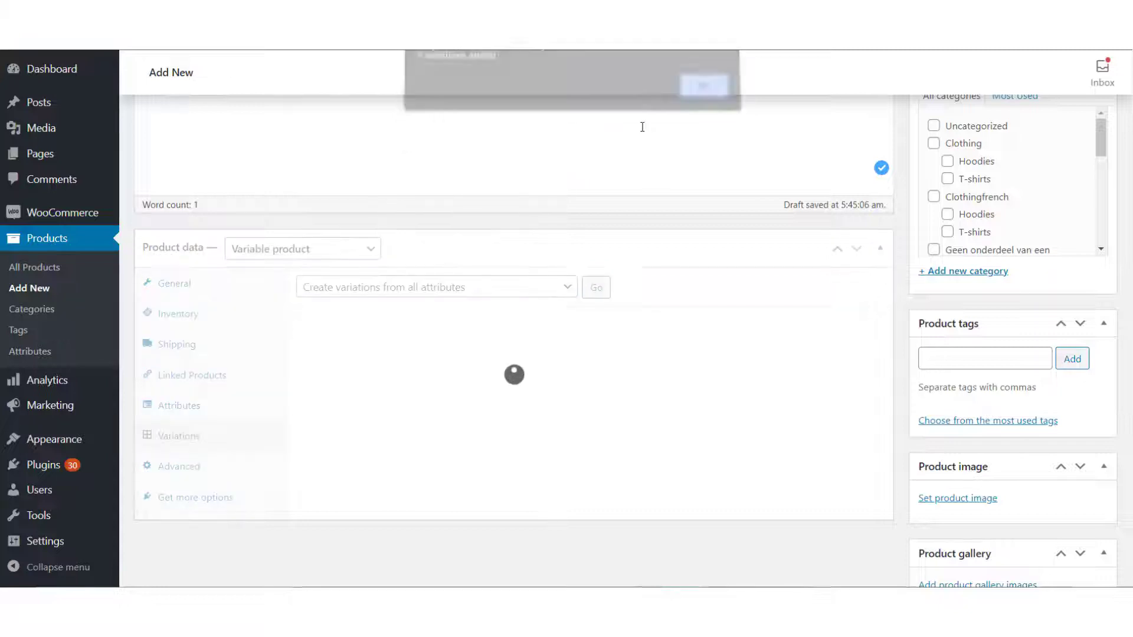
pyautogui.click(701, 97)
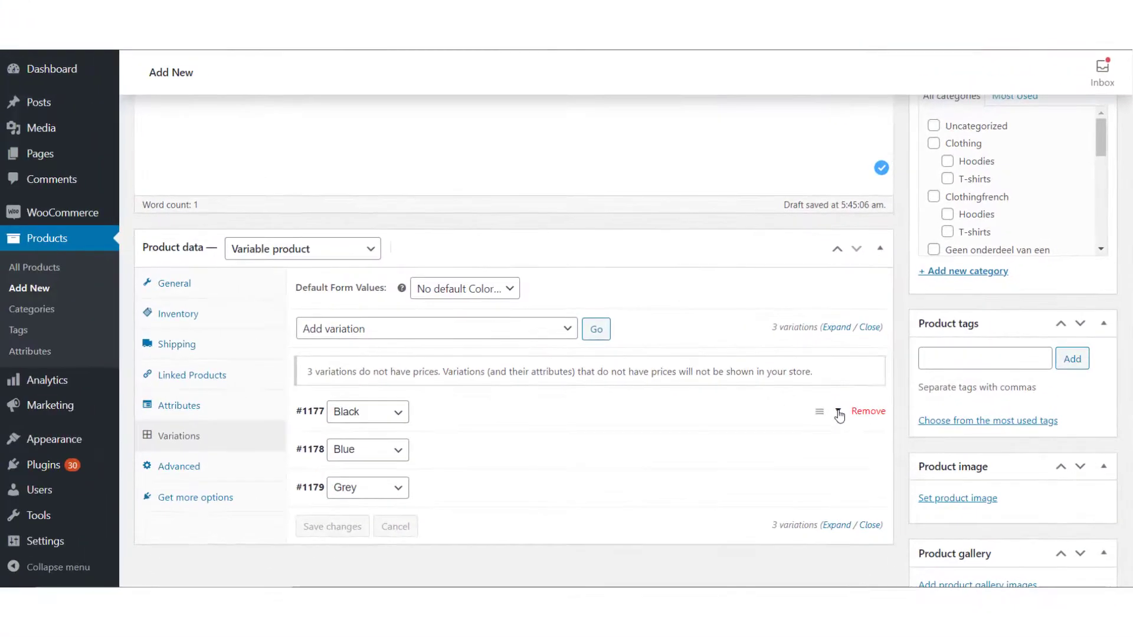
# Step: Remove the Blue variation and confirm, leaving four variations
pyautogui.click(838, 412)
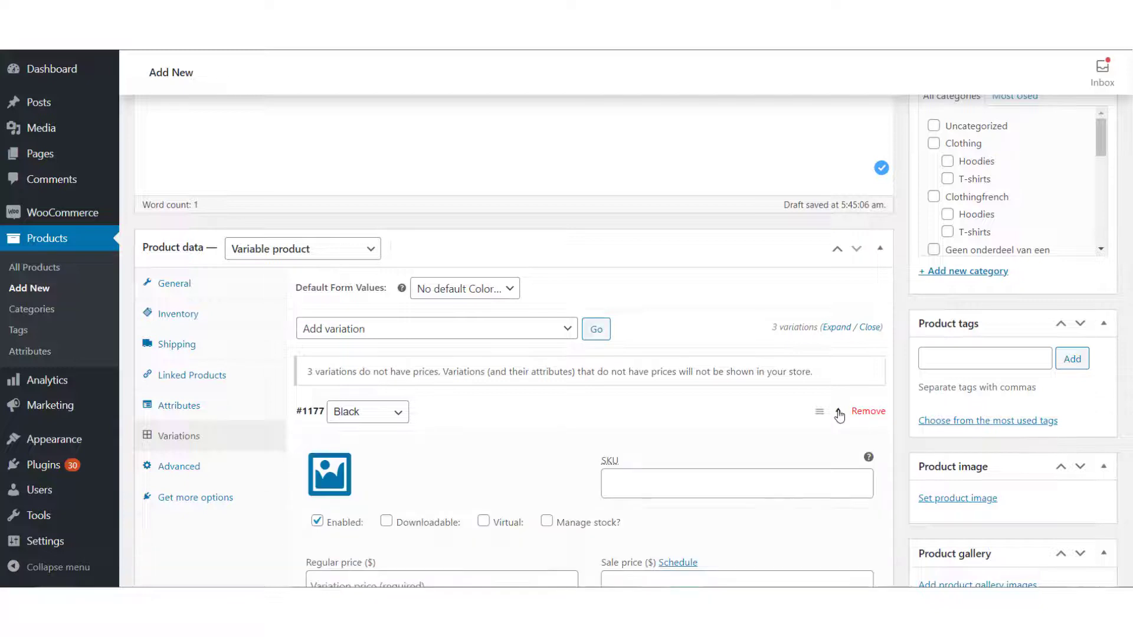
pyautogui.scroll(-4, 753, 179)
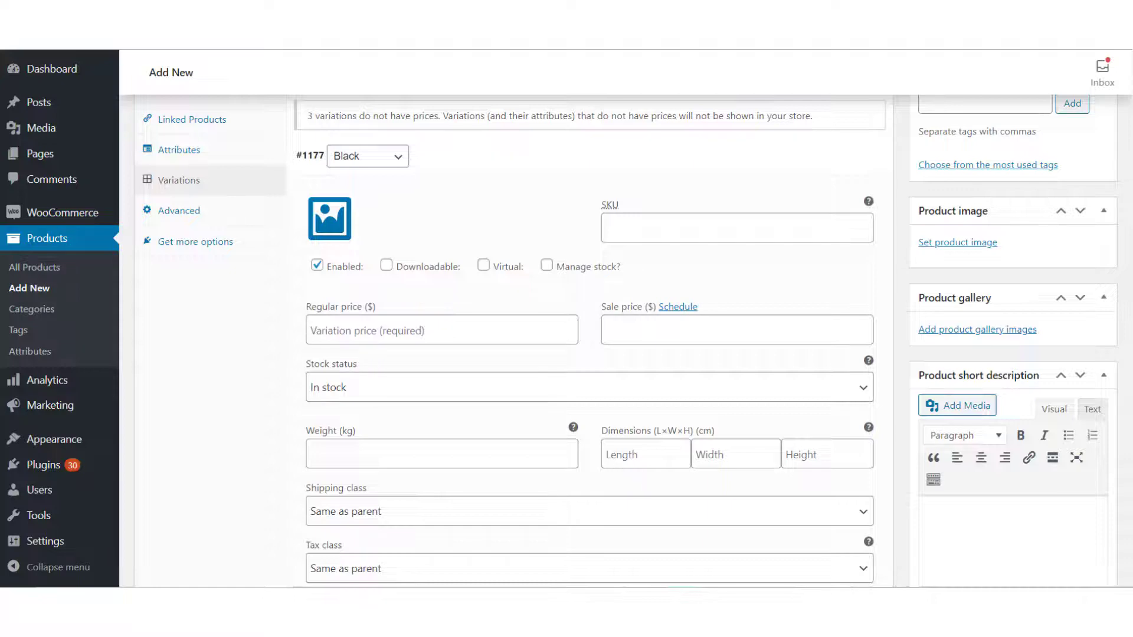
pyautogui.scroll(-1, 627, 341)
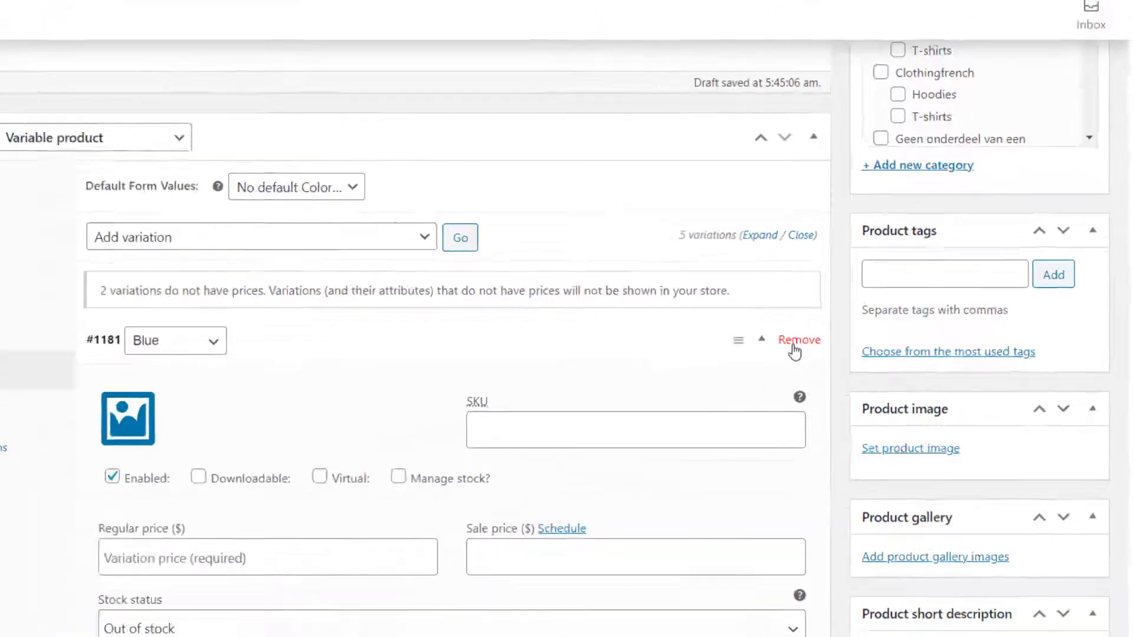
pyautogui.click(797, 341)
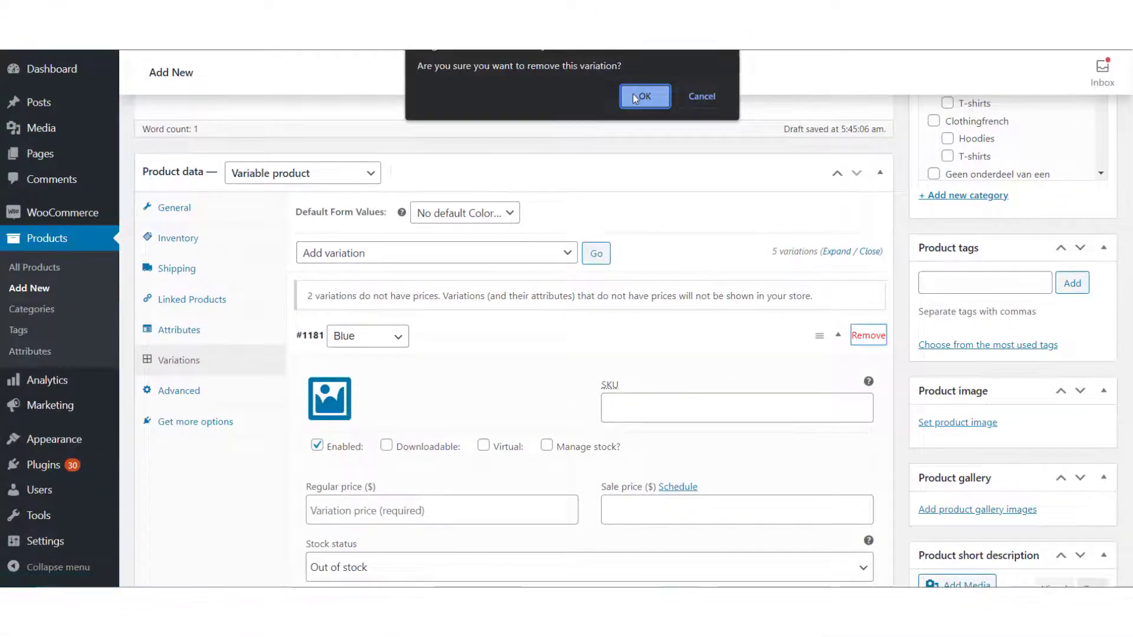
pyautogui.click(633, 94)
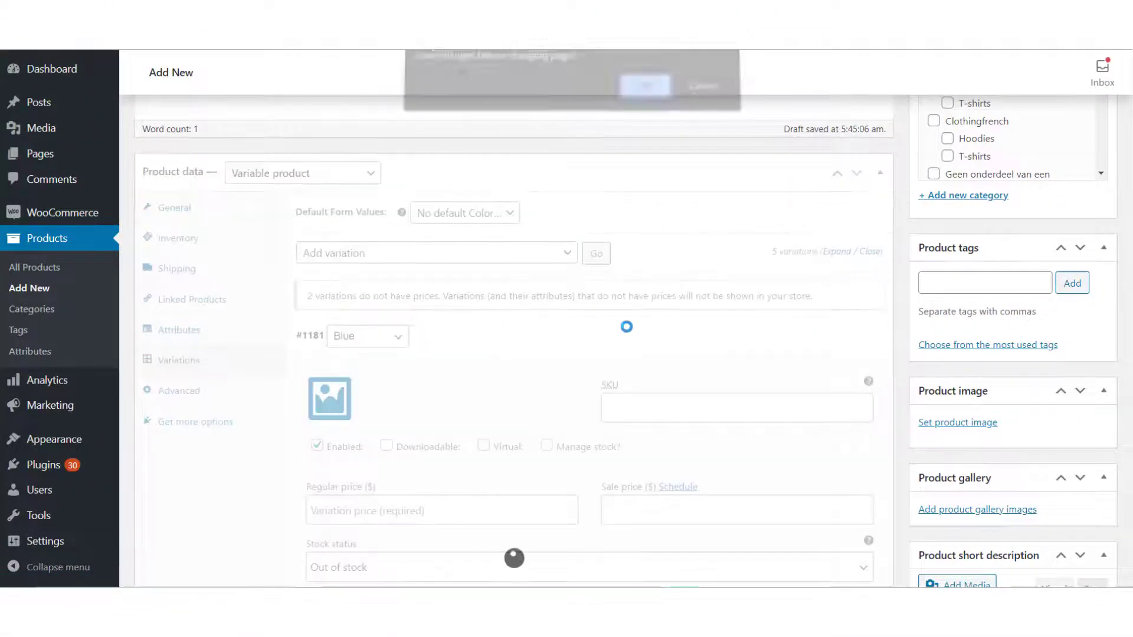
pyautogui.press('Return')
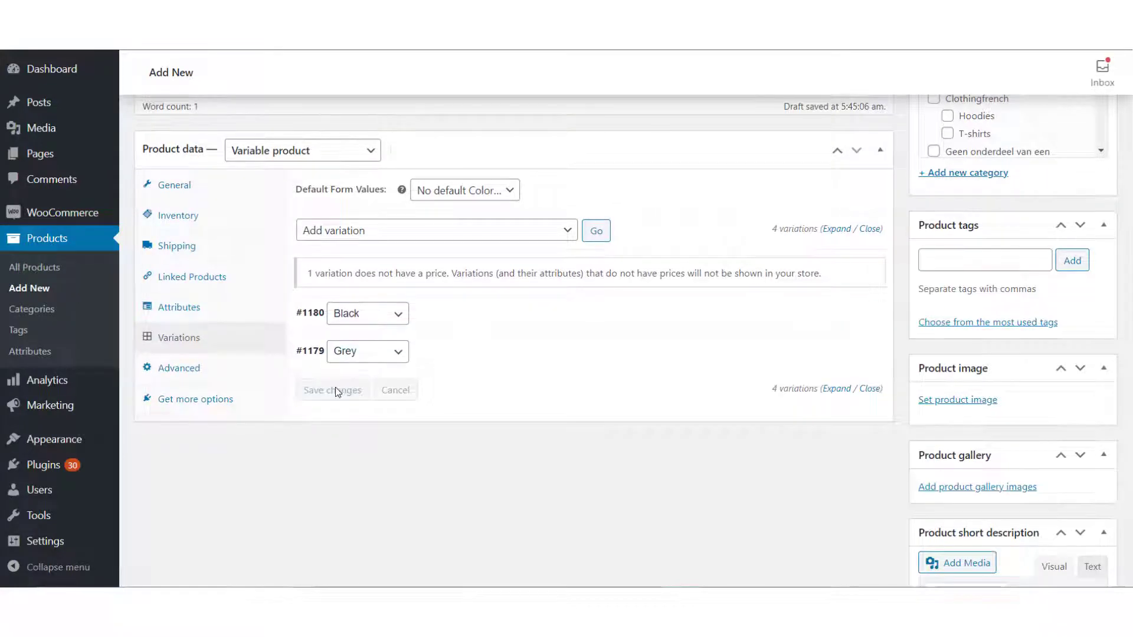
# Step: Give the #1180 Black variation regular price 100 and sale price 80, then save
pyautogui.scroll(2, 478, 386)
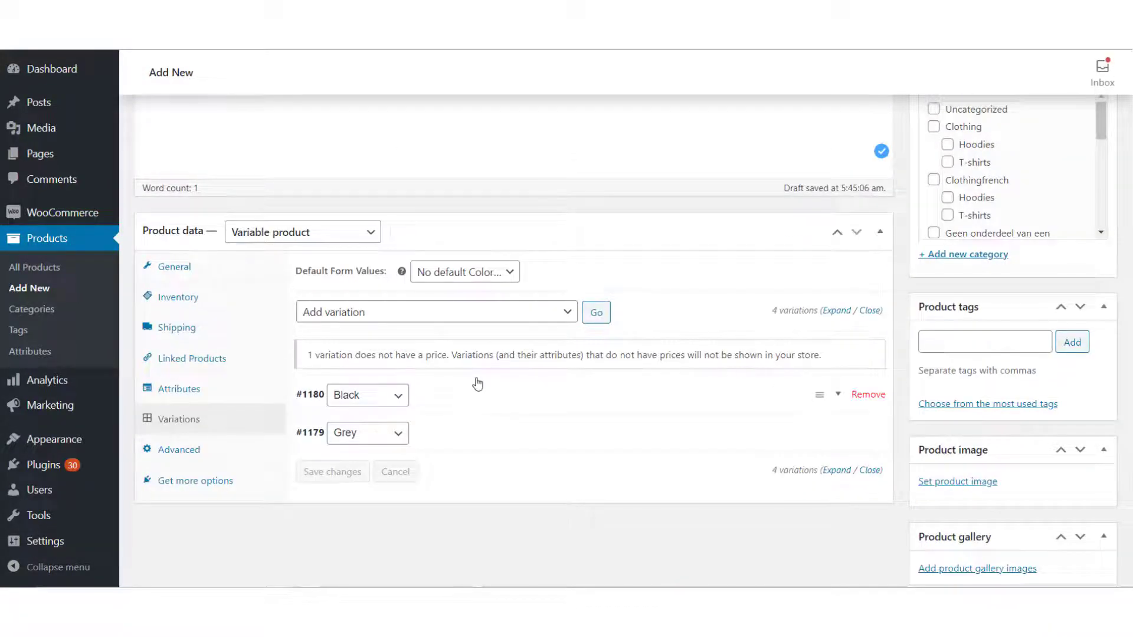
pyautogui.click(839, 396)
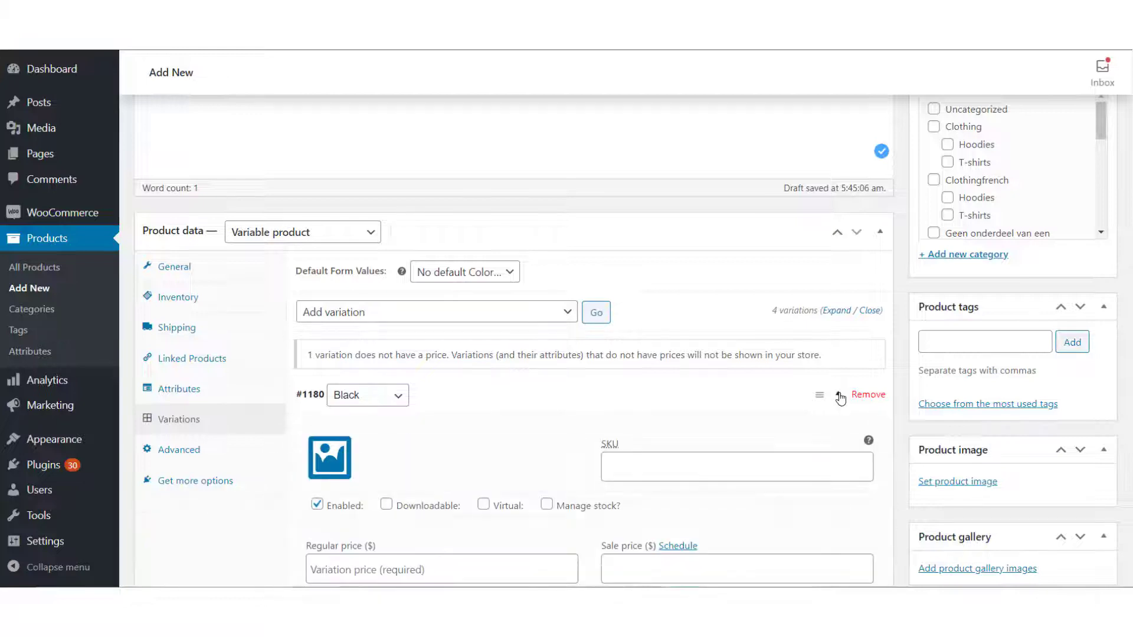
pyautogui.scroll(-3, 841, 399)
pyautogui.scroll(-1, 787, 326)
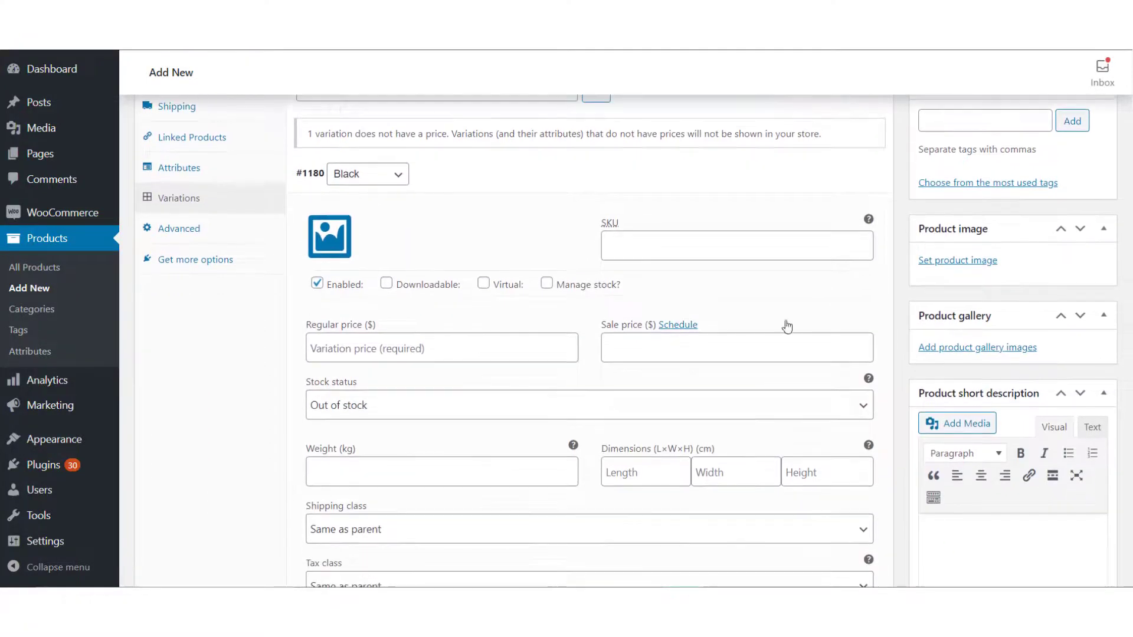
pyautogui.click(404, 354)
pyautogui.write('100')
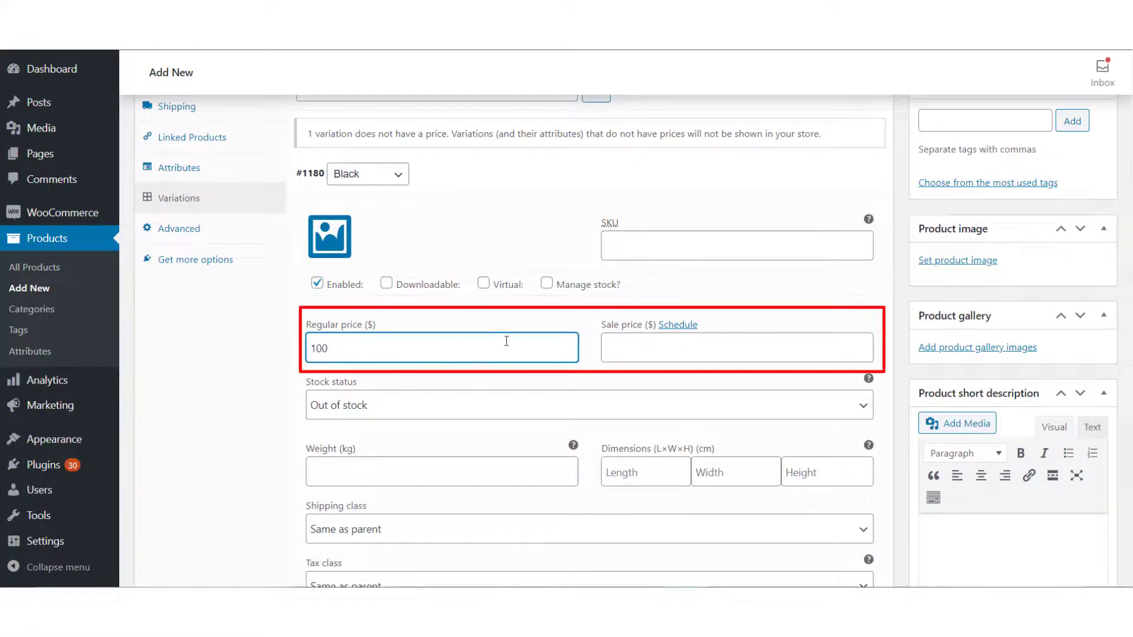
pyautogui.click(636, 350)
pyautogui.write('80')
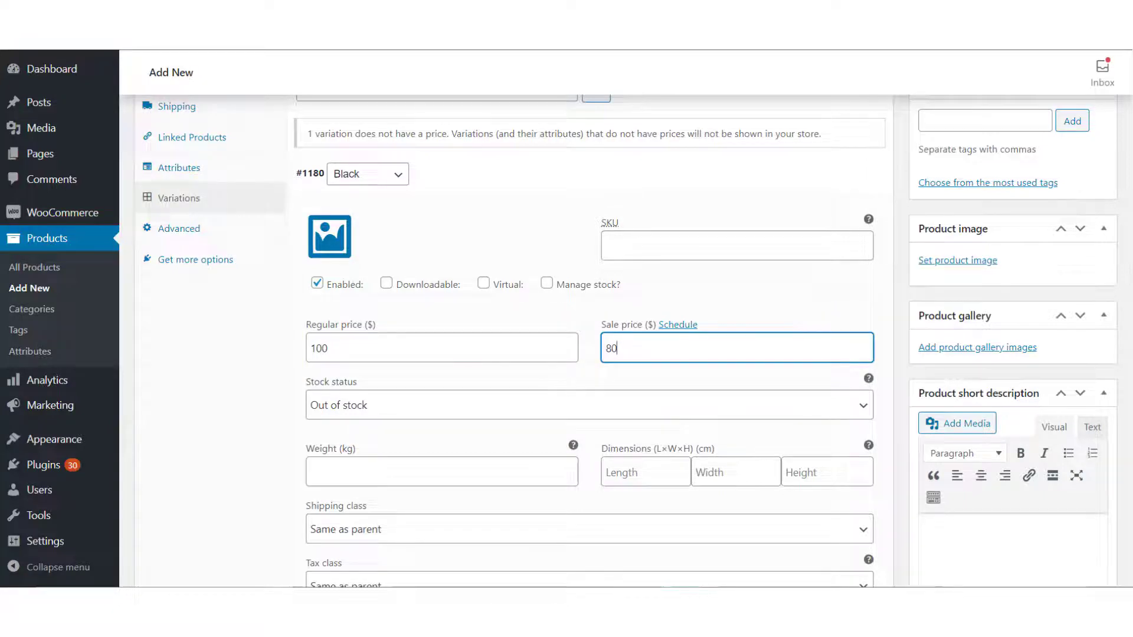
pyautogui.scroll(-5, 632, 352)
pyautogui.click(332, 504)
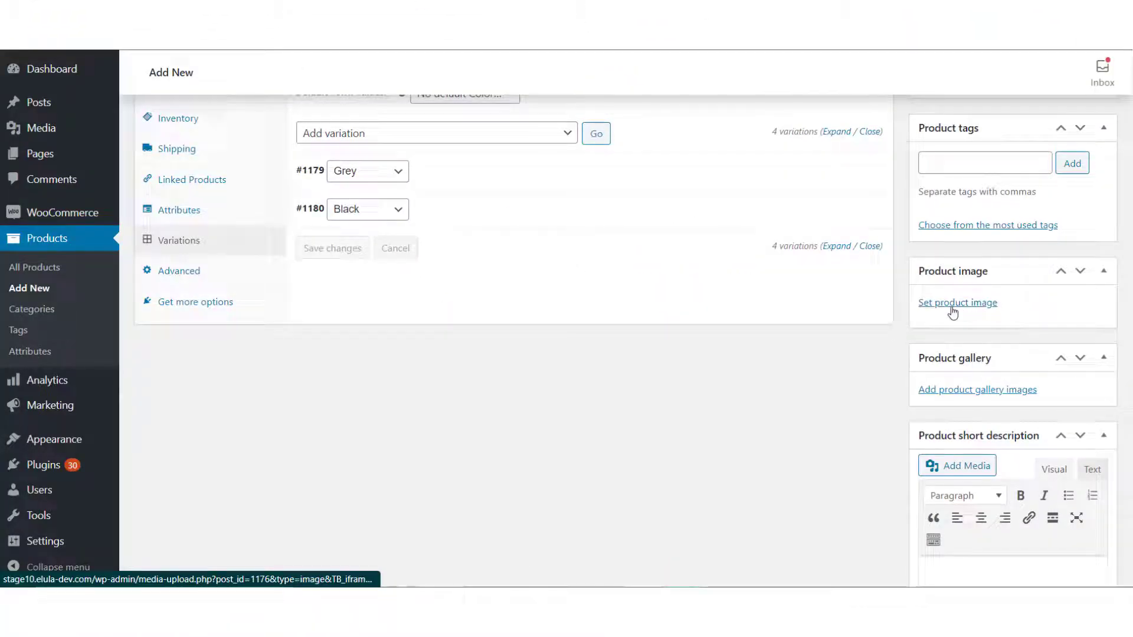
# Step: Set the black, grey and blue T-shirt photo as the product image
pyautogui.click(968, 308)
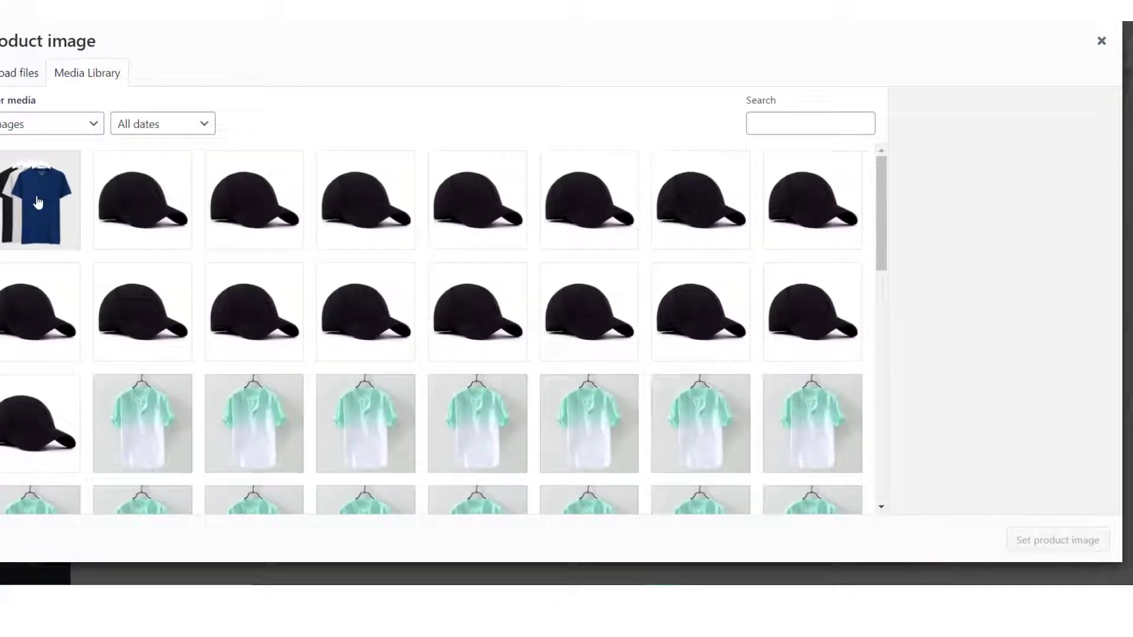
pyautogui.click(84, 188)
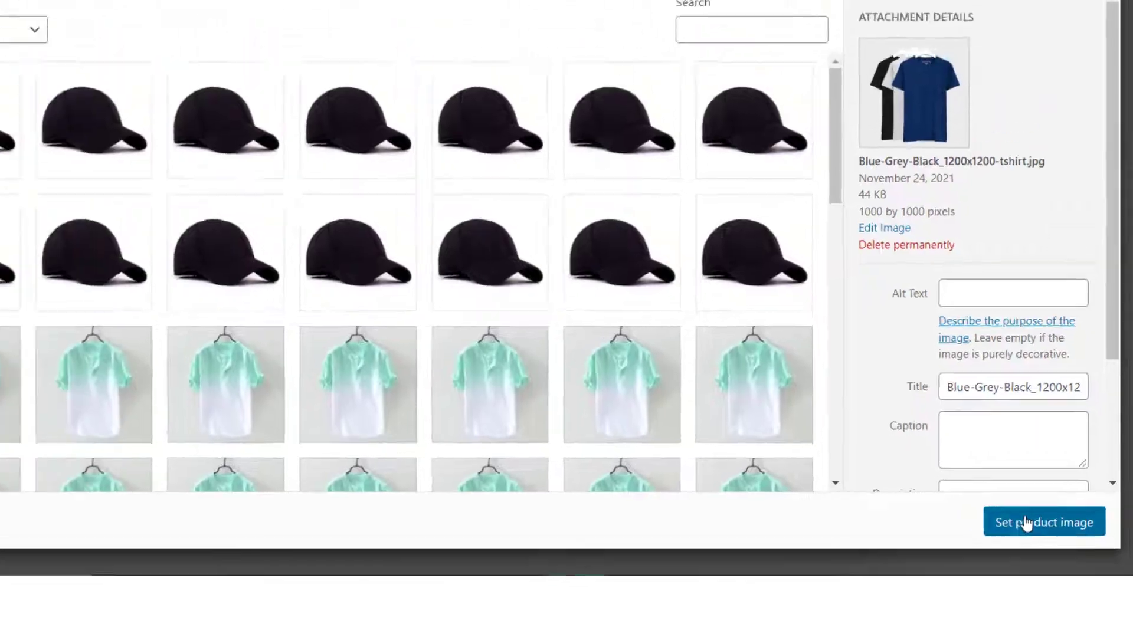
pyautogui.click(1003, 504)
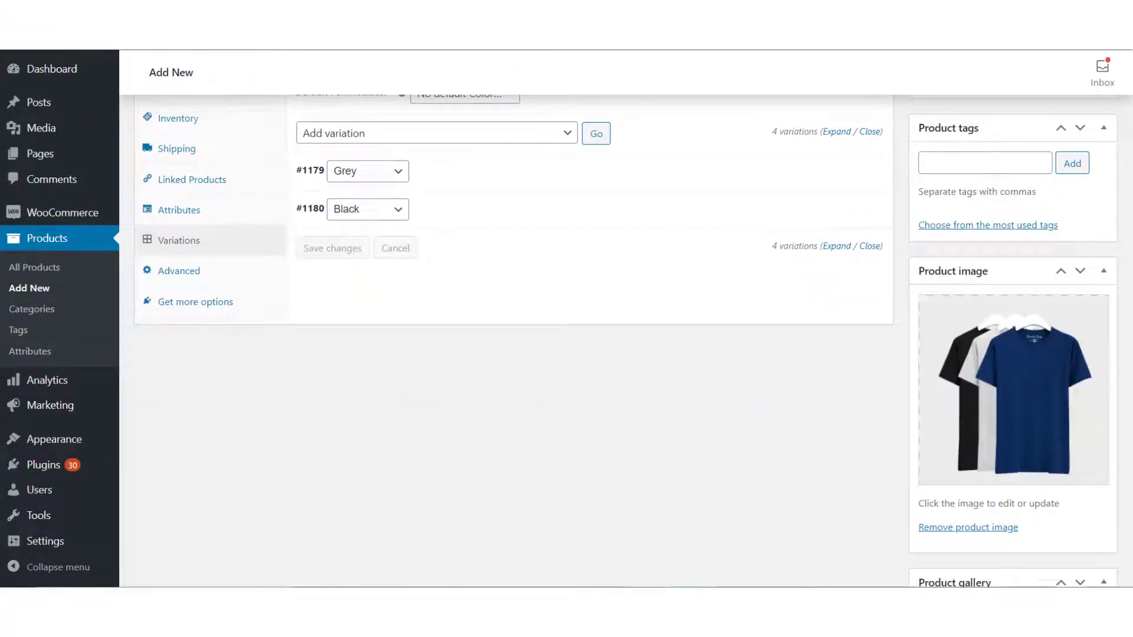
# Step: Publish the T-shirt product
pyautogui.scroll(-1, 818, 298)
pyautogui.scroll(10, 509, 342)
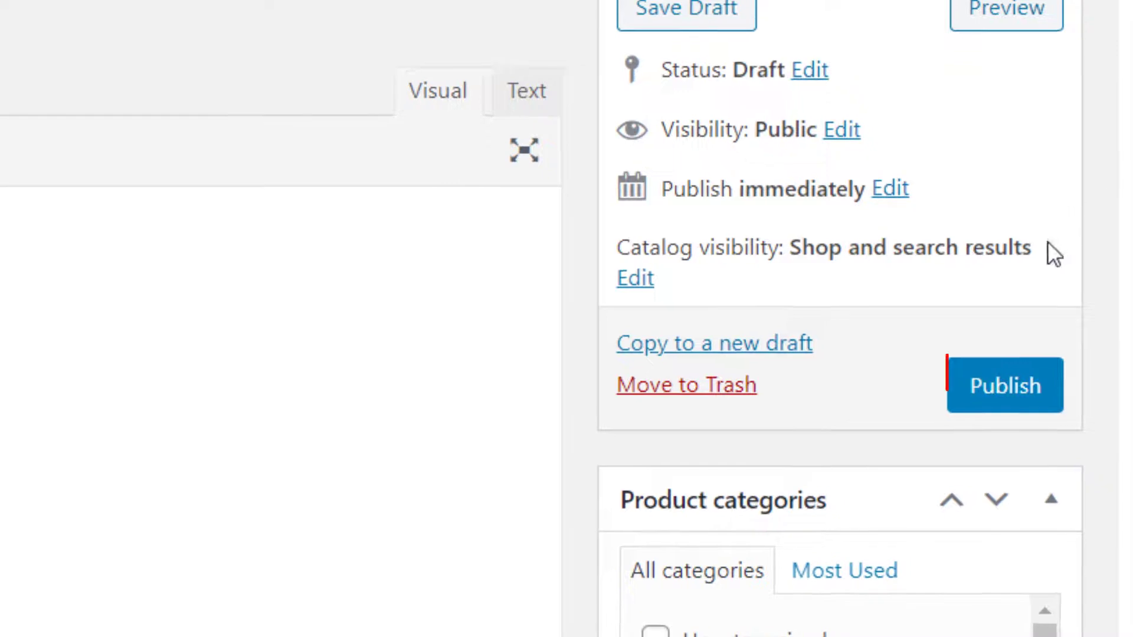
pyautogui.click(1007, 389)
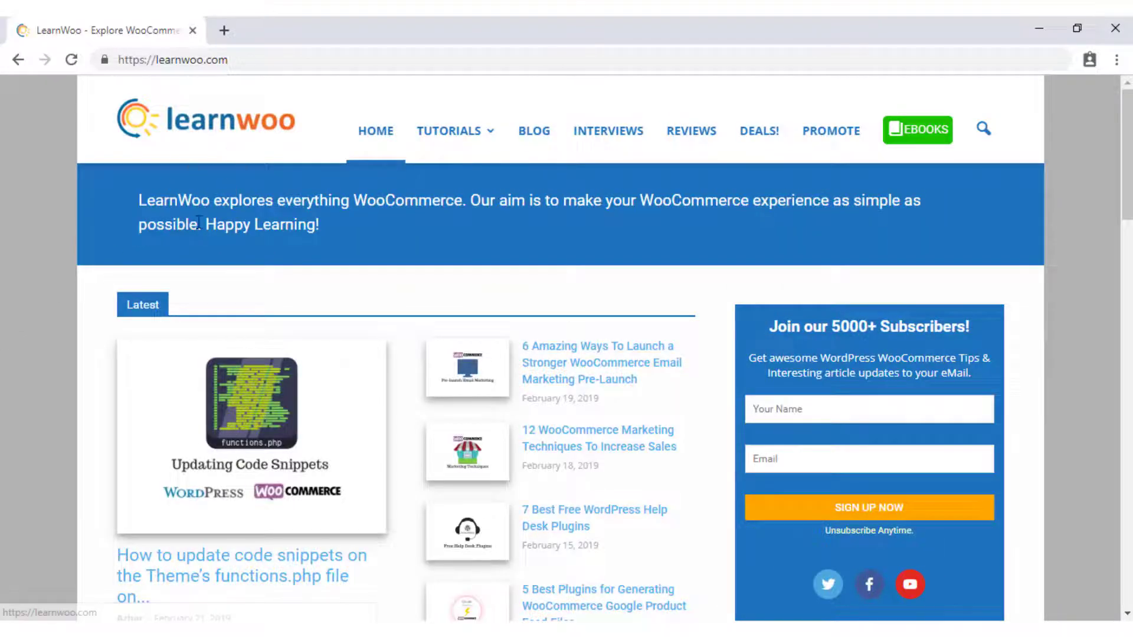
pyautogui.scroll(-12, 554, 448)
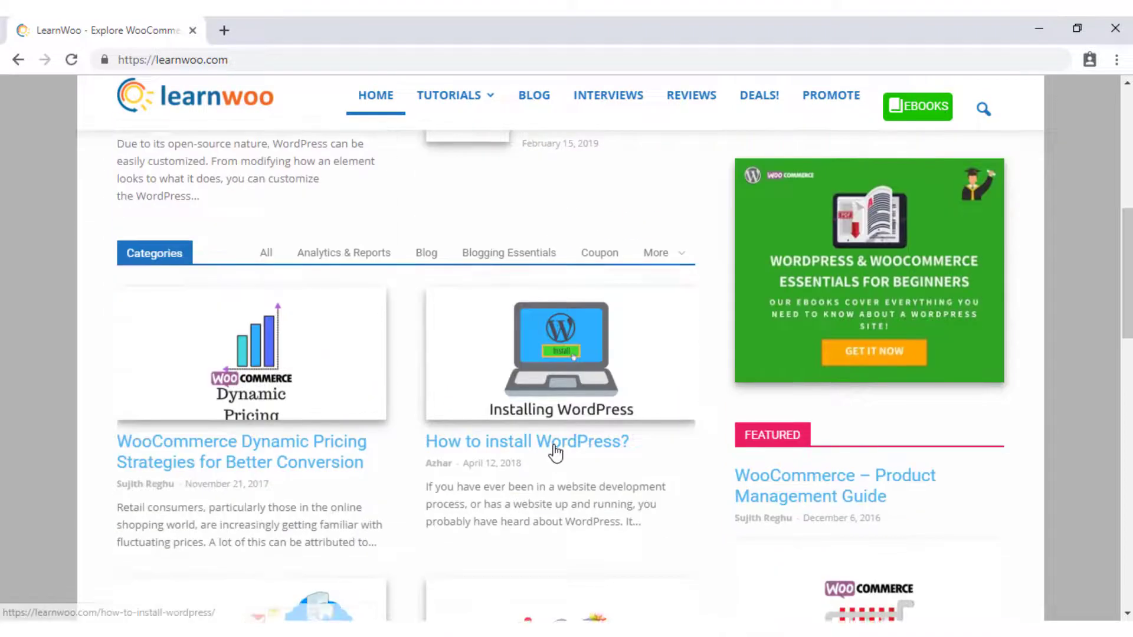
pyautogui.scroll(13, 554, 448)
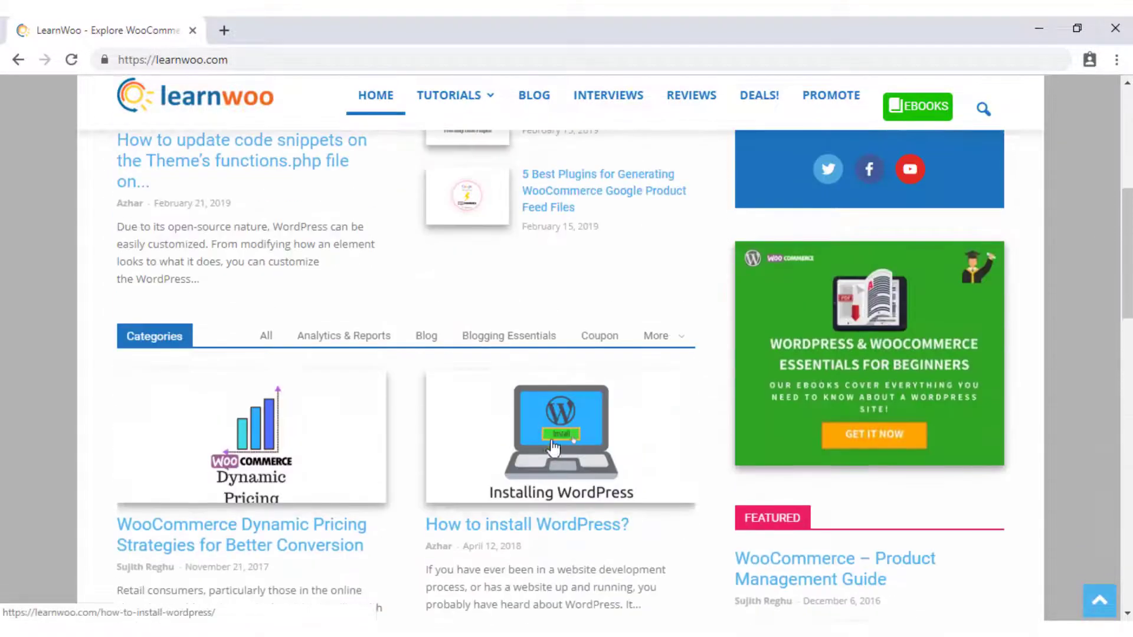